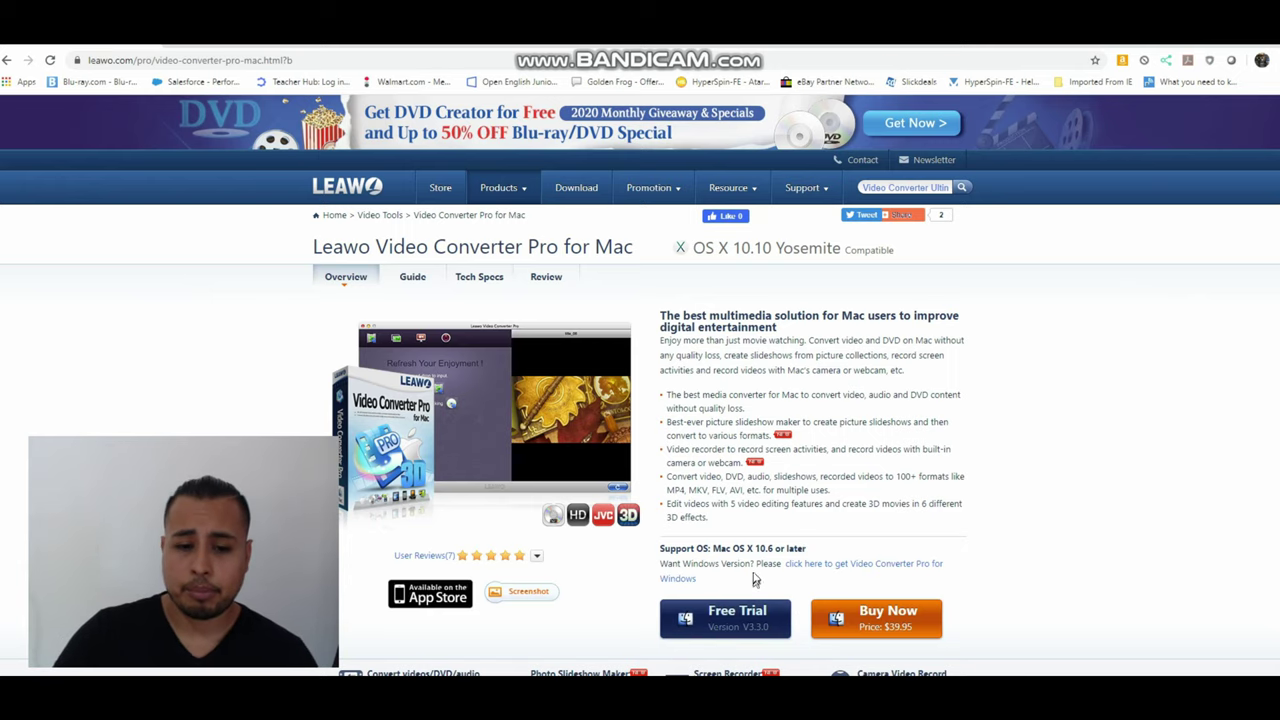
Scroll through the Video Converter Pro for Mac page to review its features and $39.95 price
scroll(757, 571, "down", 2)
scroll(757, 543, "up", 2)
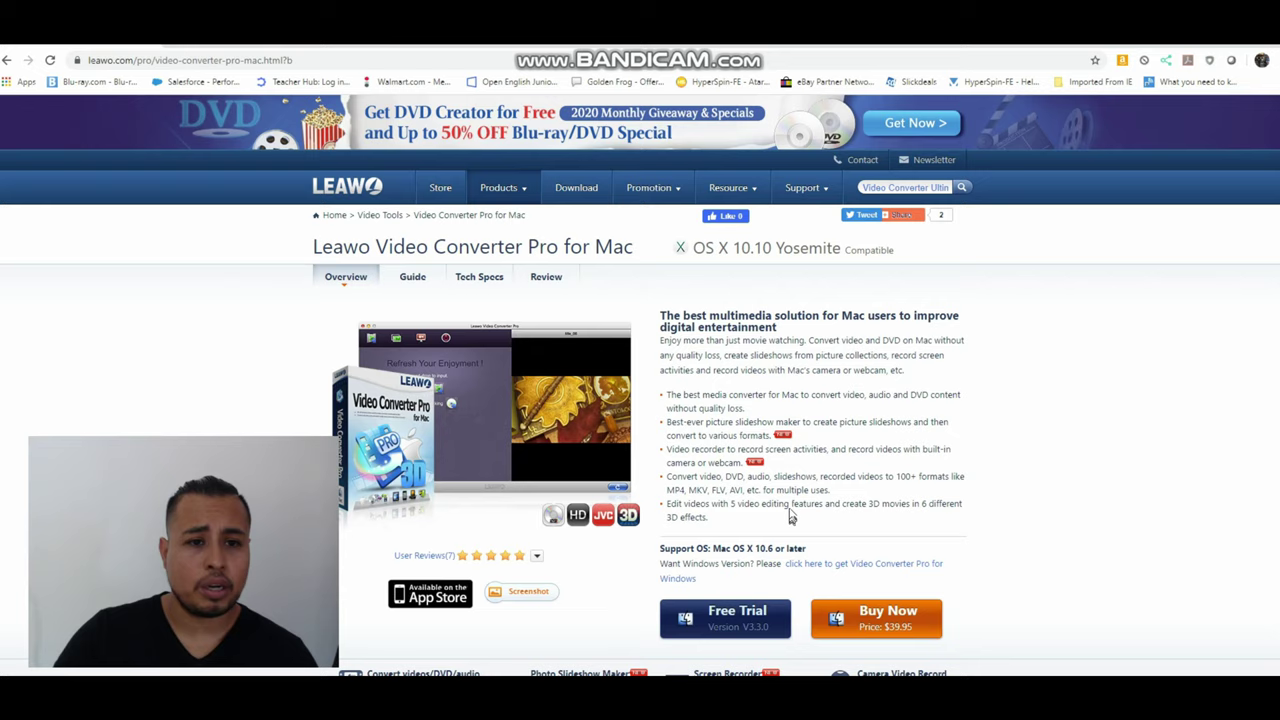
scroll(585, 325, "down", 5)
scroll(620, 340, "down", 7)
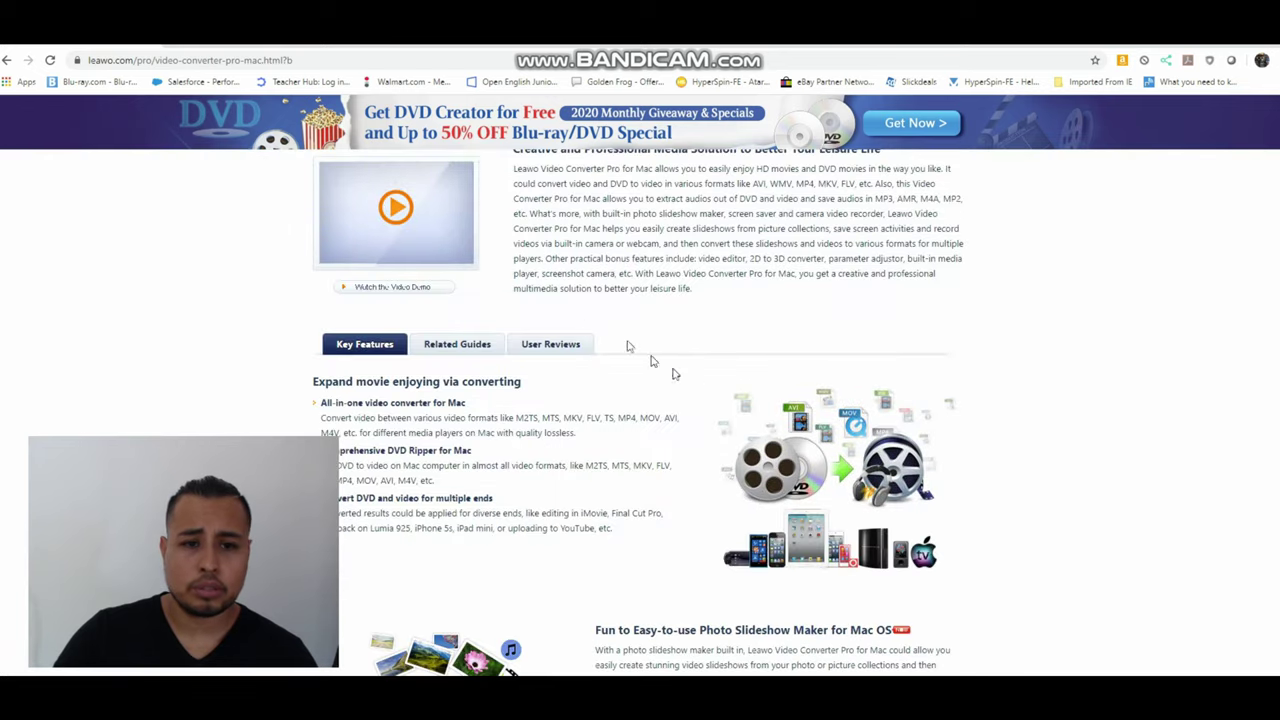
scroll(729, 395, "up", 5)
scroll(731, 397, "up", 6)
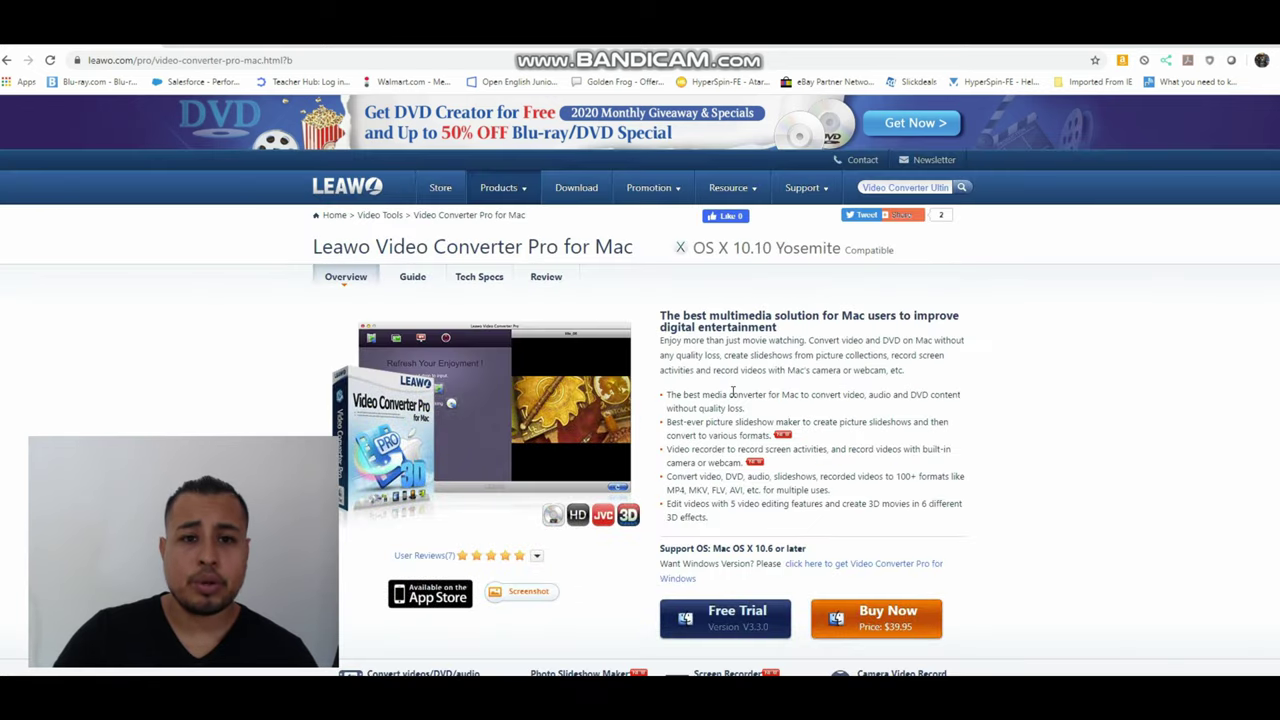
Go to the Leawo Download Center and scroll to Prof. Media in the Video Tools list
left_click(589, 200)
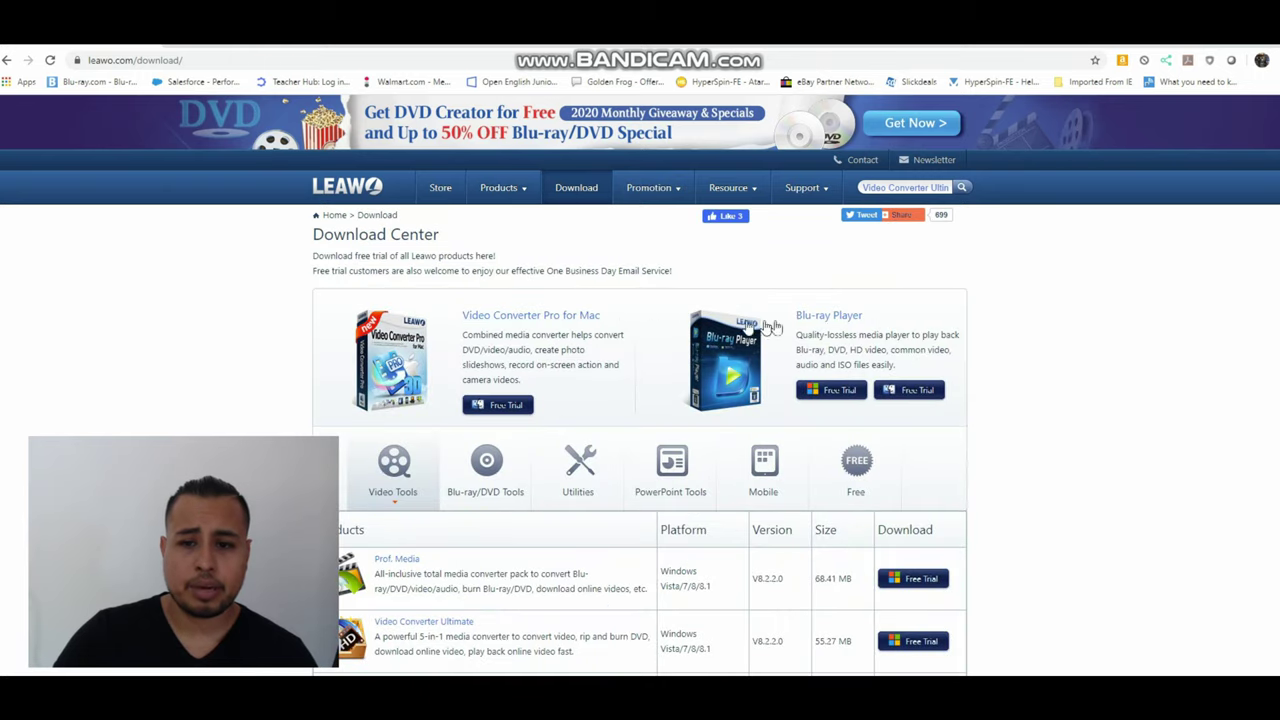
scroll(500, 300, "down", 4)
scroll(430, 283, "up", 2)
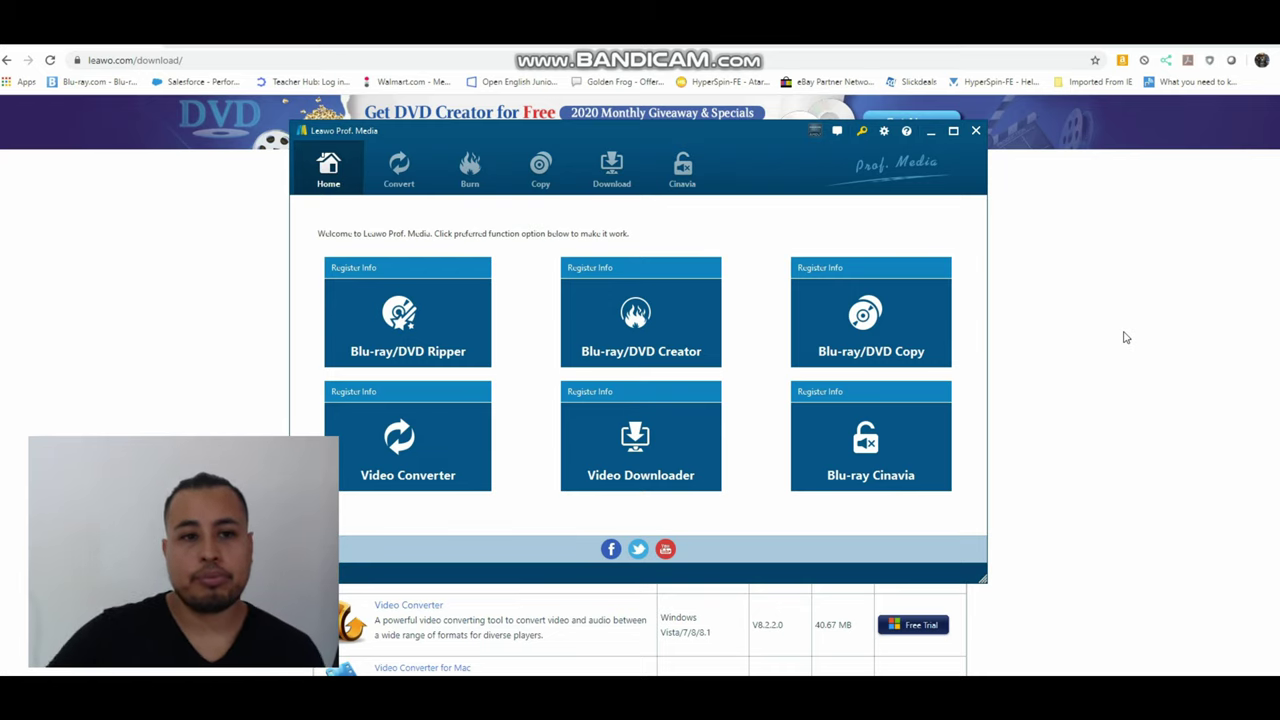
Shift the Prof. Media window slightly right and switch to the empty Convert module
left_click_drag(558, 128, 617, 117)
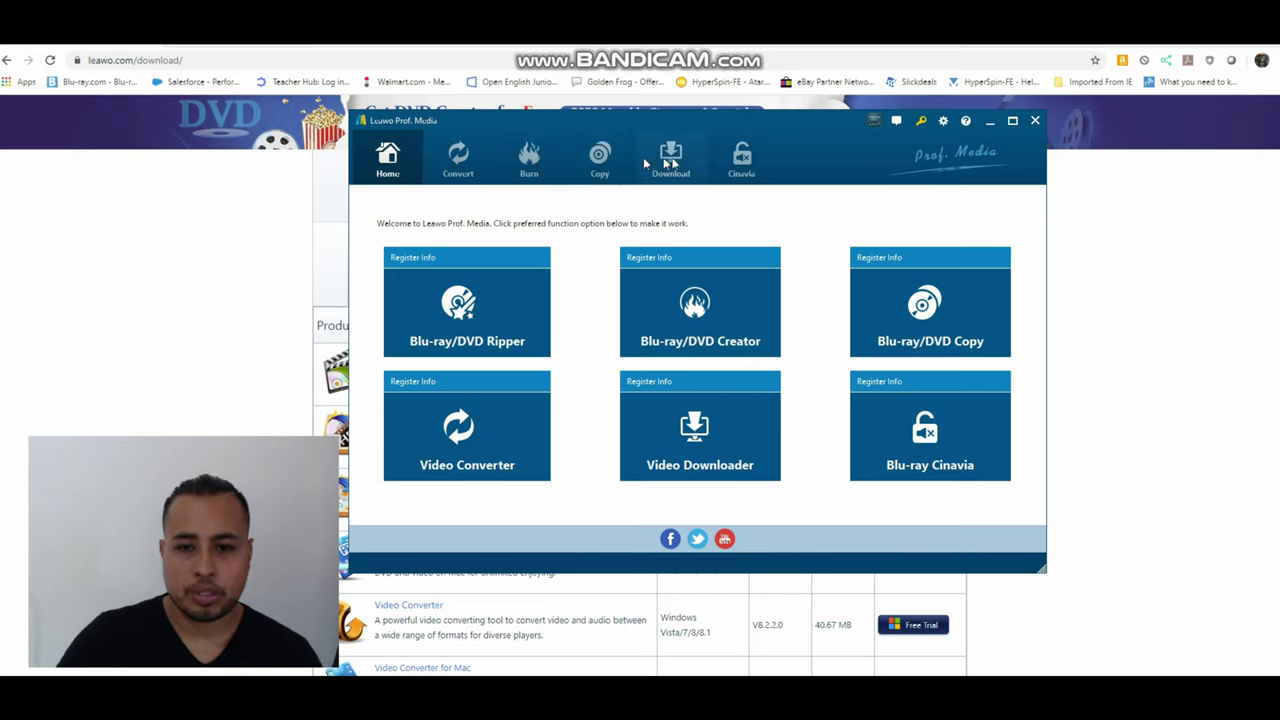
left_click(455, 170)
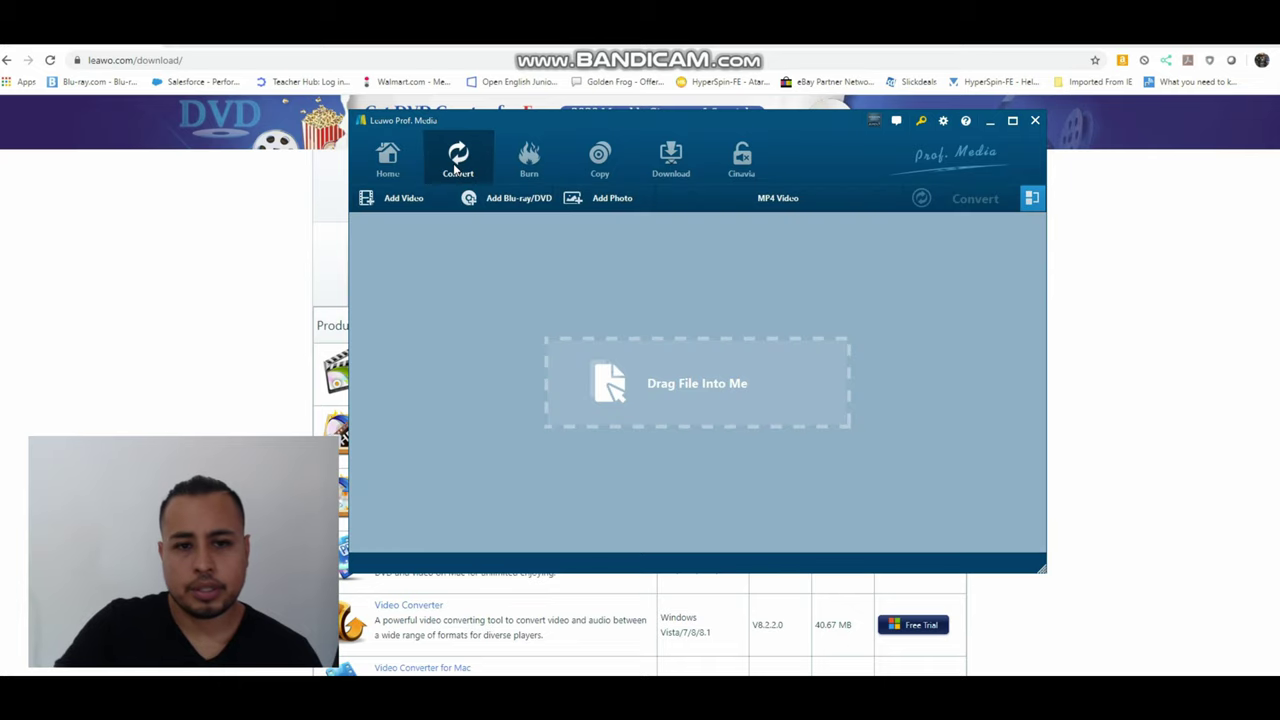
Load the FLETCH Blu-ray from drive K via Add Blu-ray/DVD > Add from CD-ROM
left_click(500, 202)
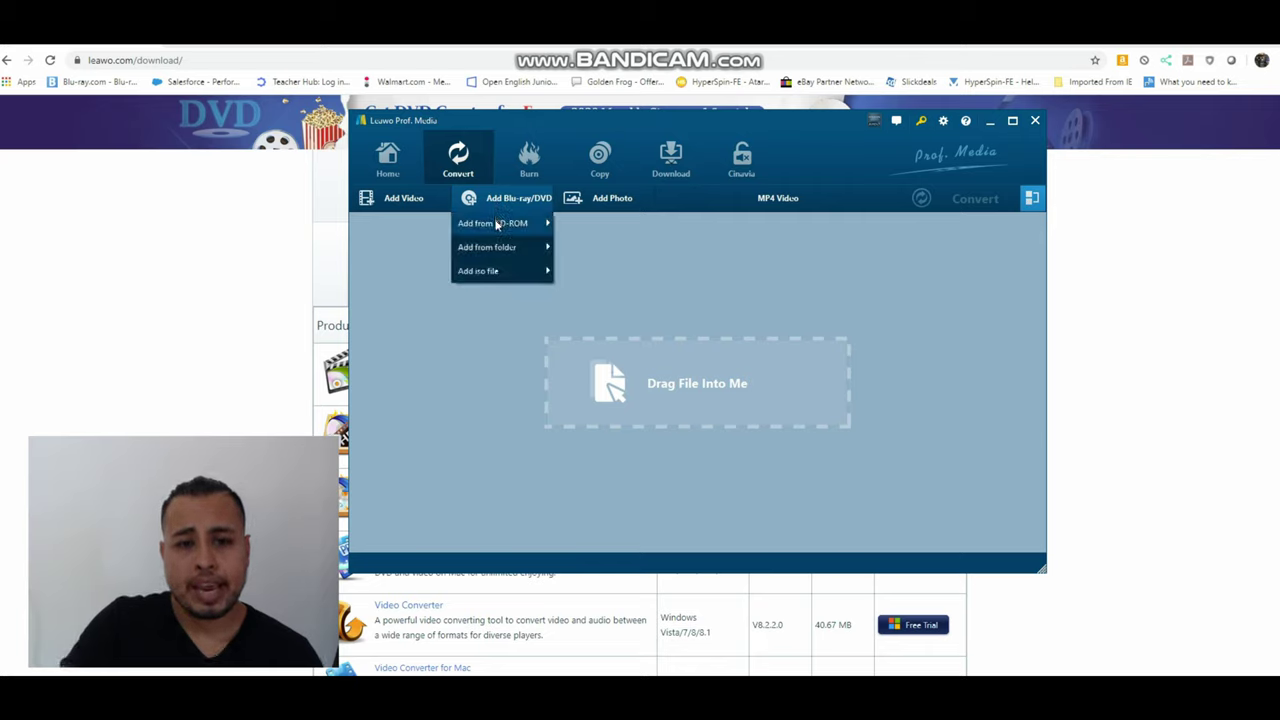
mouse_move(497, 225)
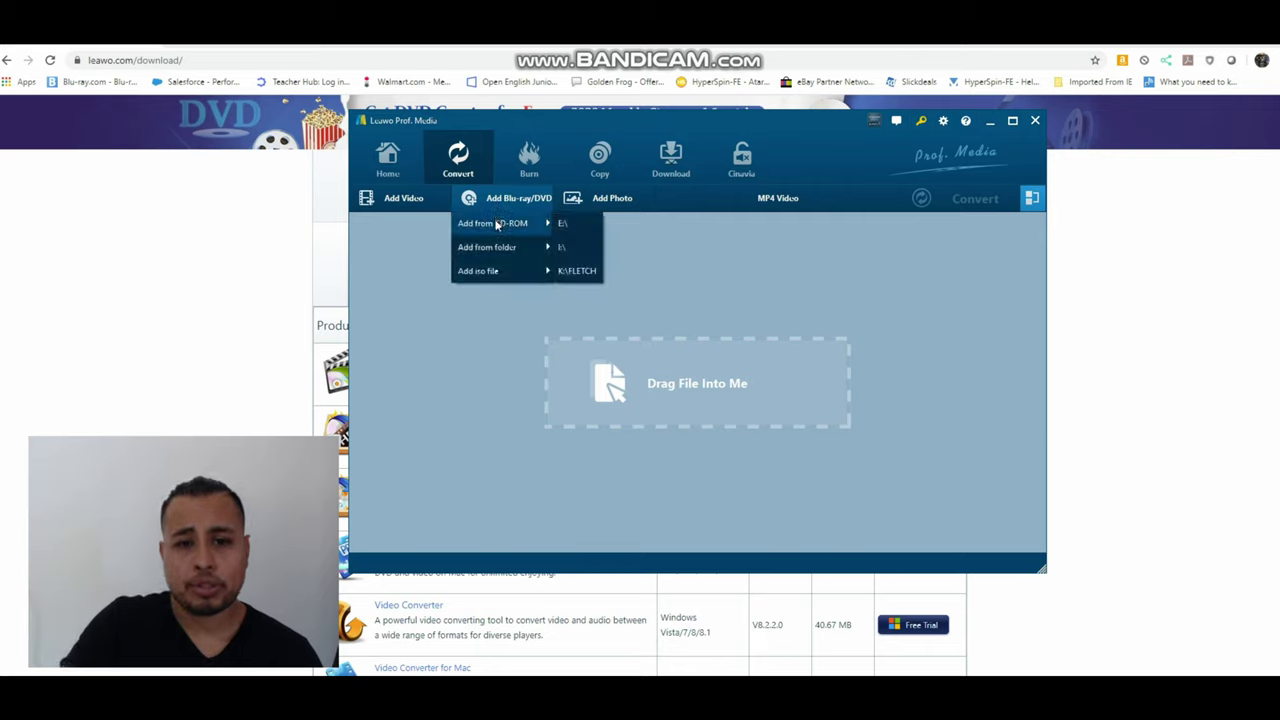
left_click(571, 272)
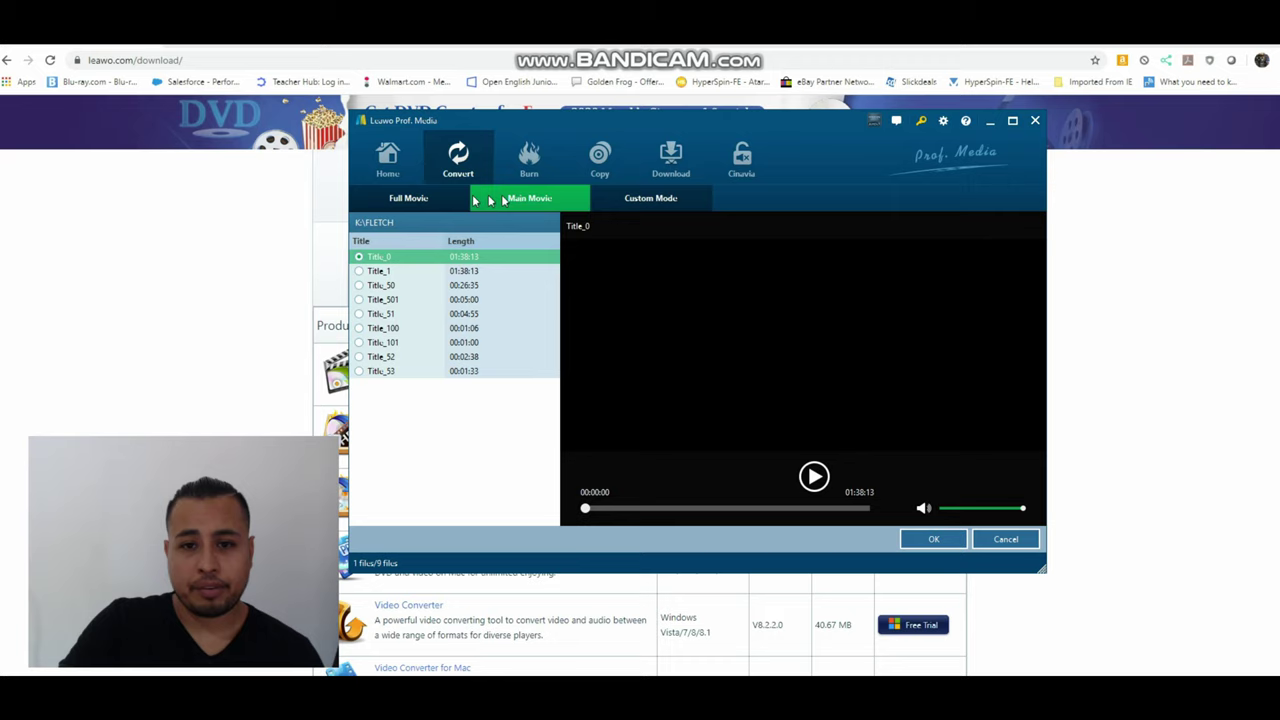
Compare Full Movie, Main Movie and Custom modes, then add only Title_0 (01:38:13) in Main Movie mode
left_click(391, 202)
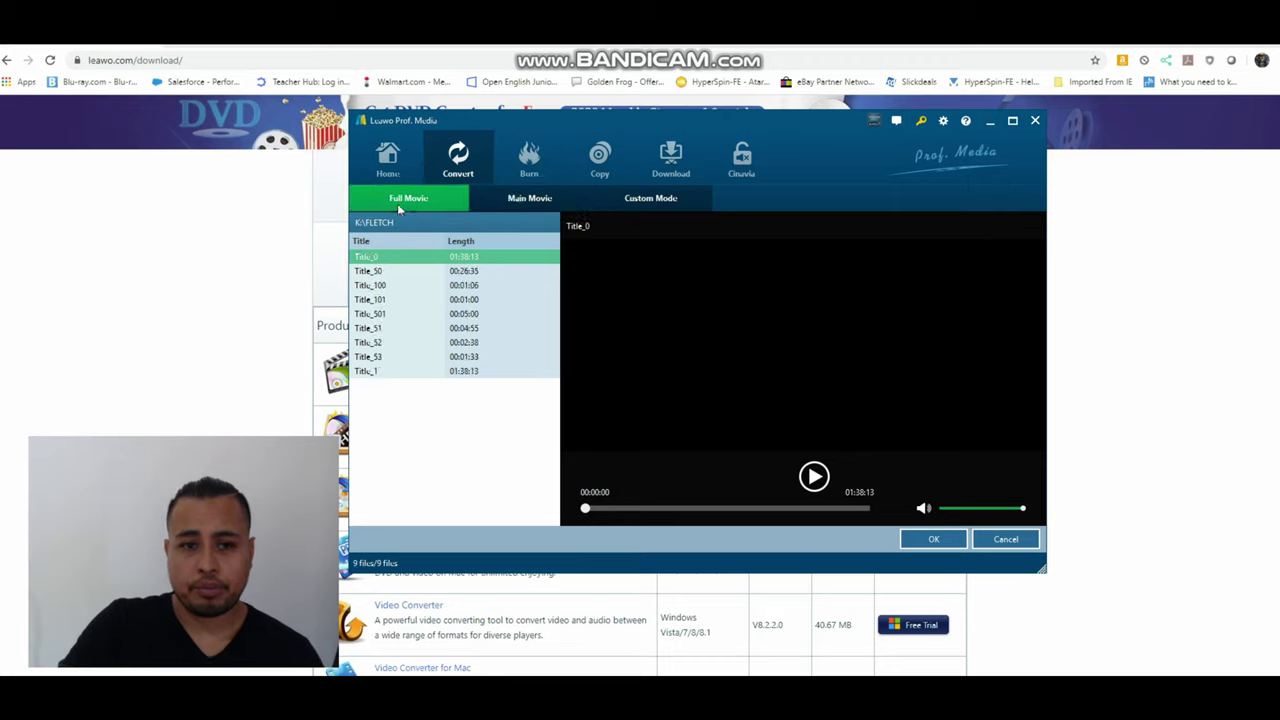
left_click(507, 200)
left_click(644, 200)
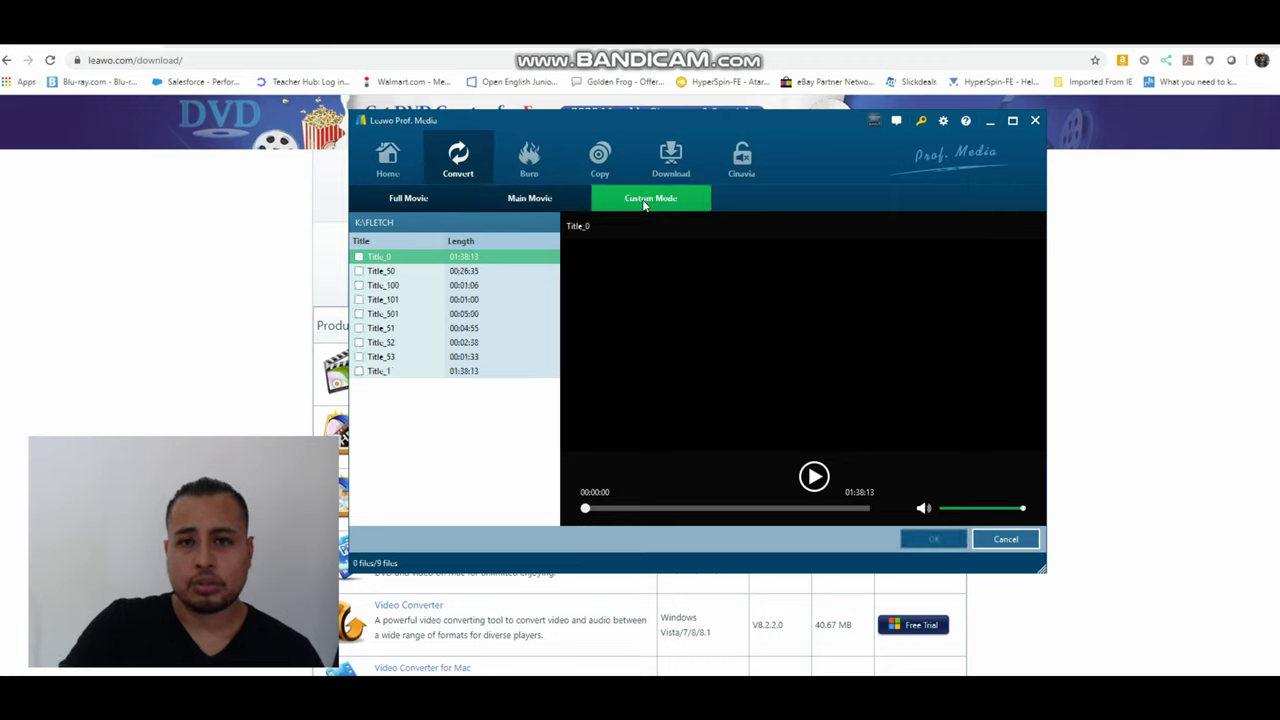
left_click(512, 201)
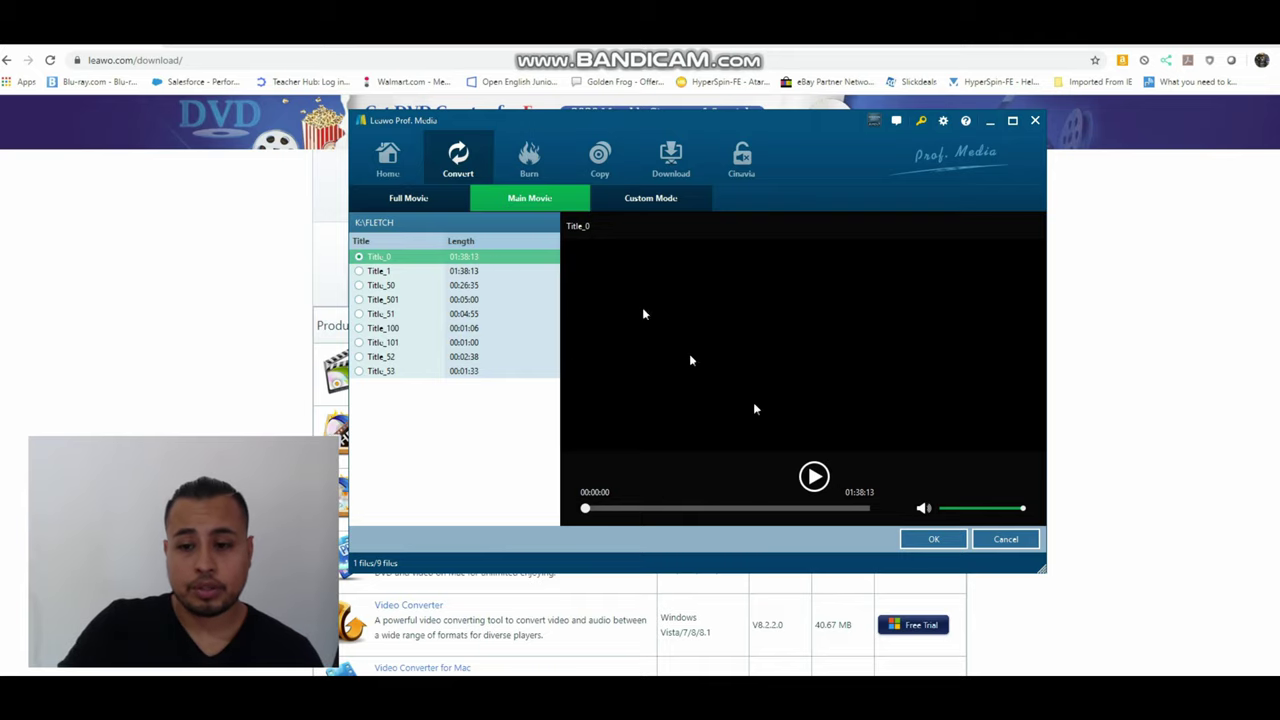
left_click(932, 539)
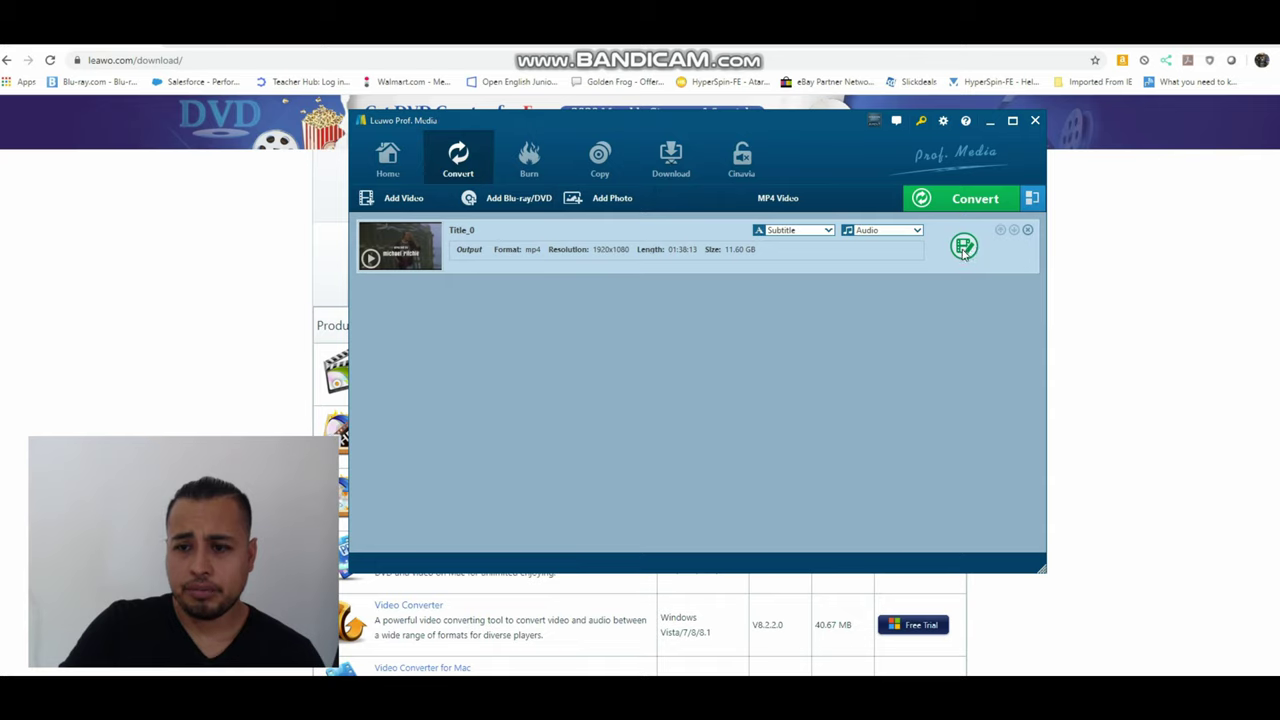
left_click(964, 248)
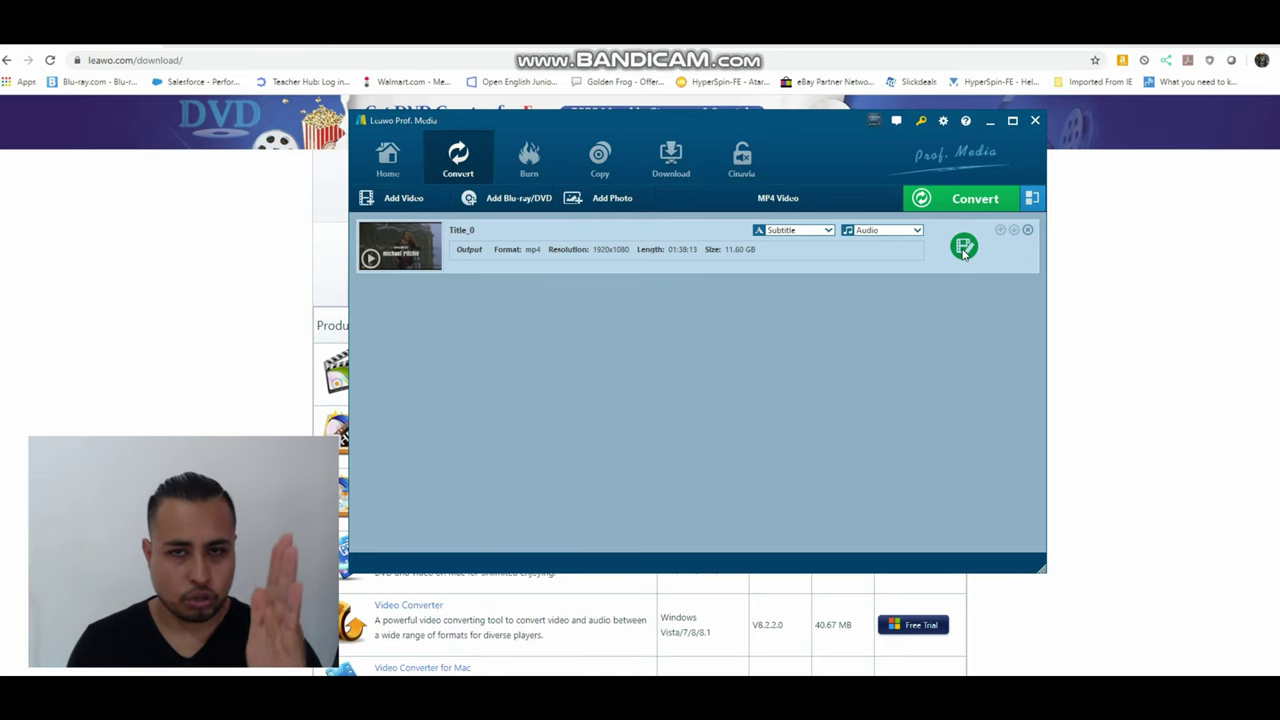
left_click(964, 250)
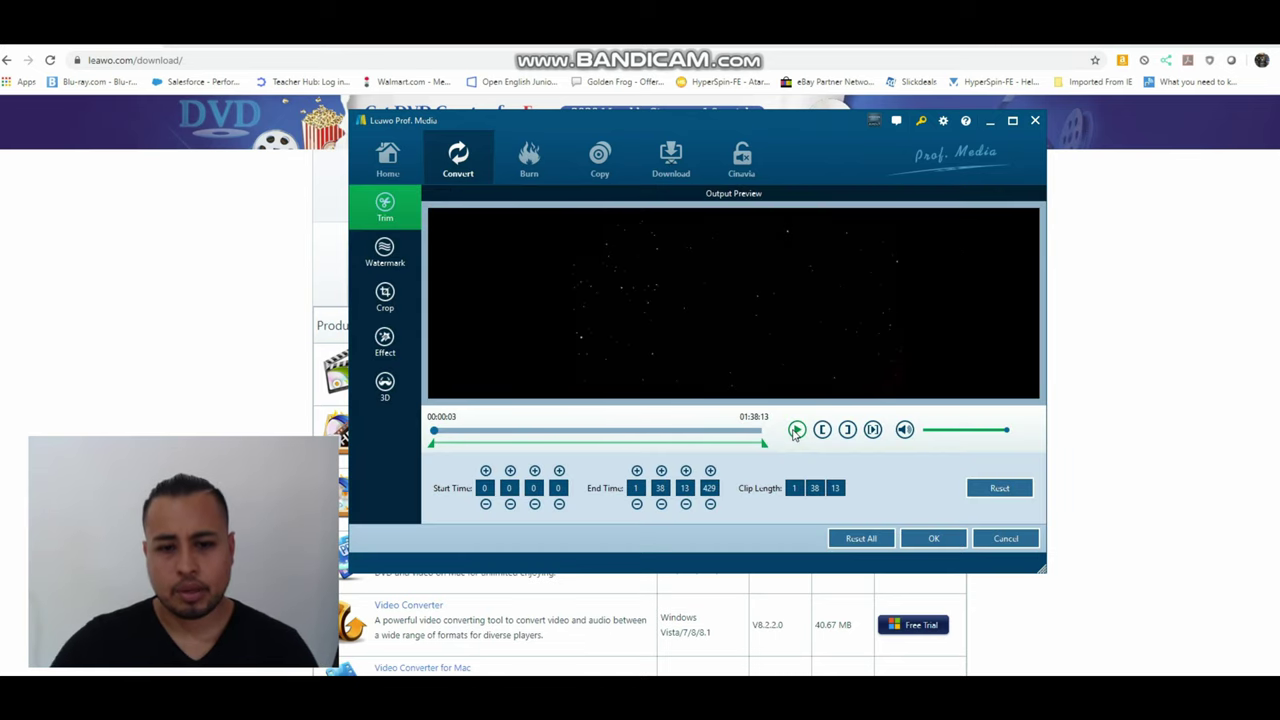
left_click(745, 432)
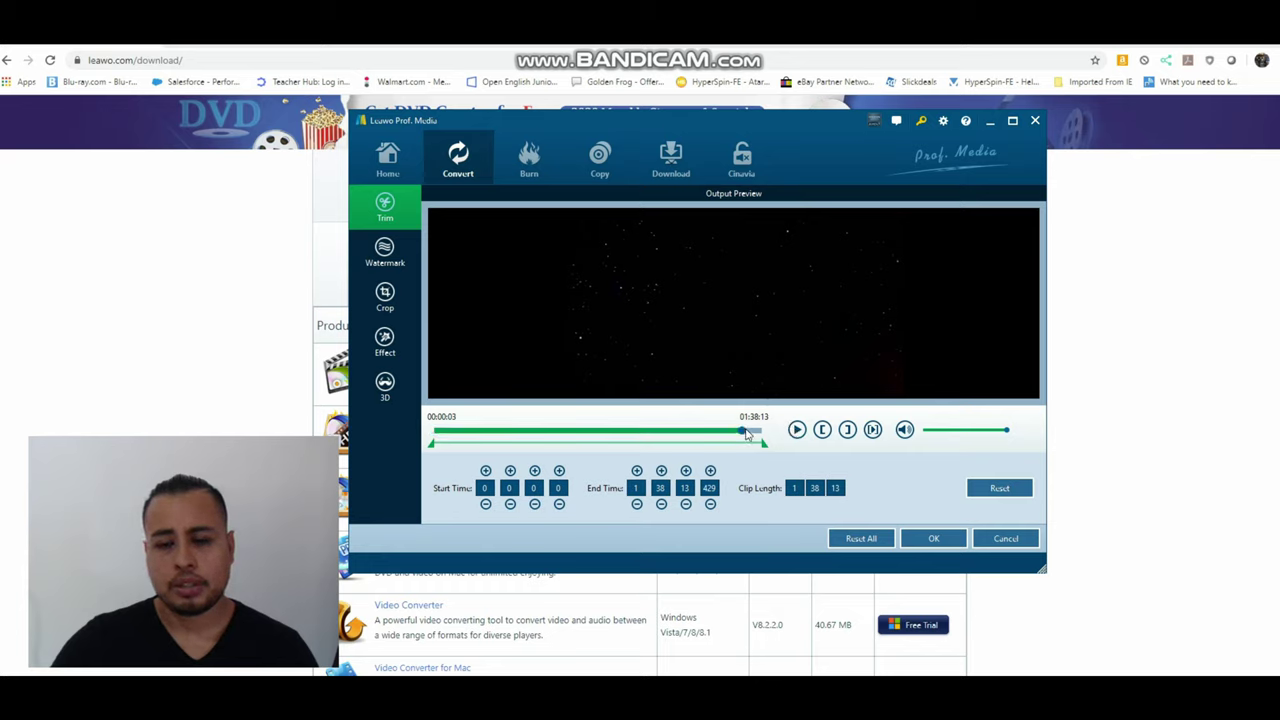
left_click_drag(745, 432, 436, 433)
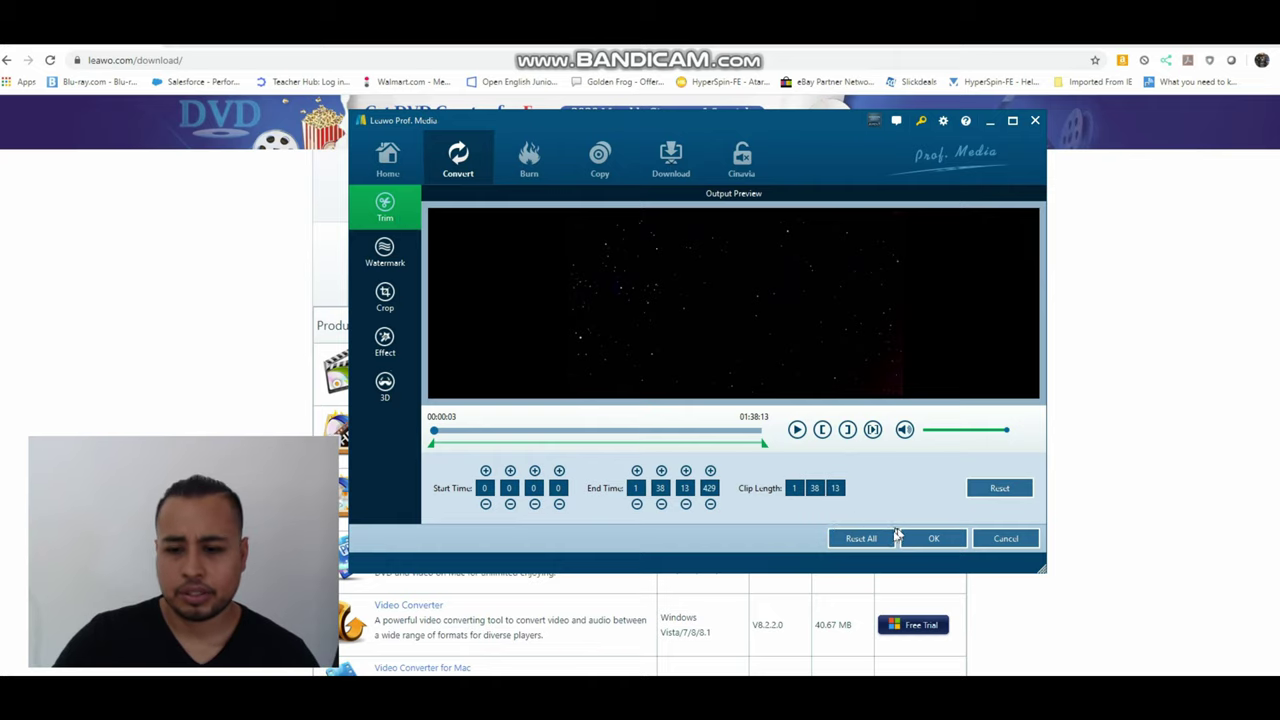
left_click(1007, 539)
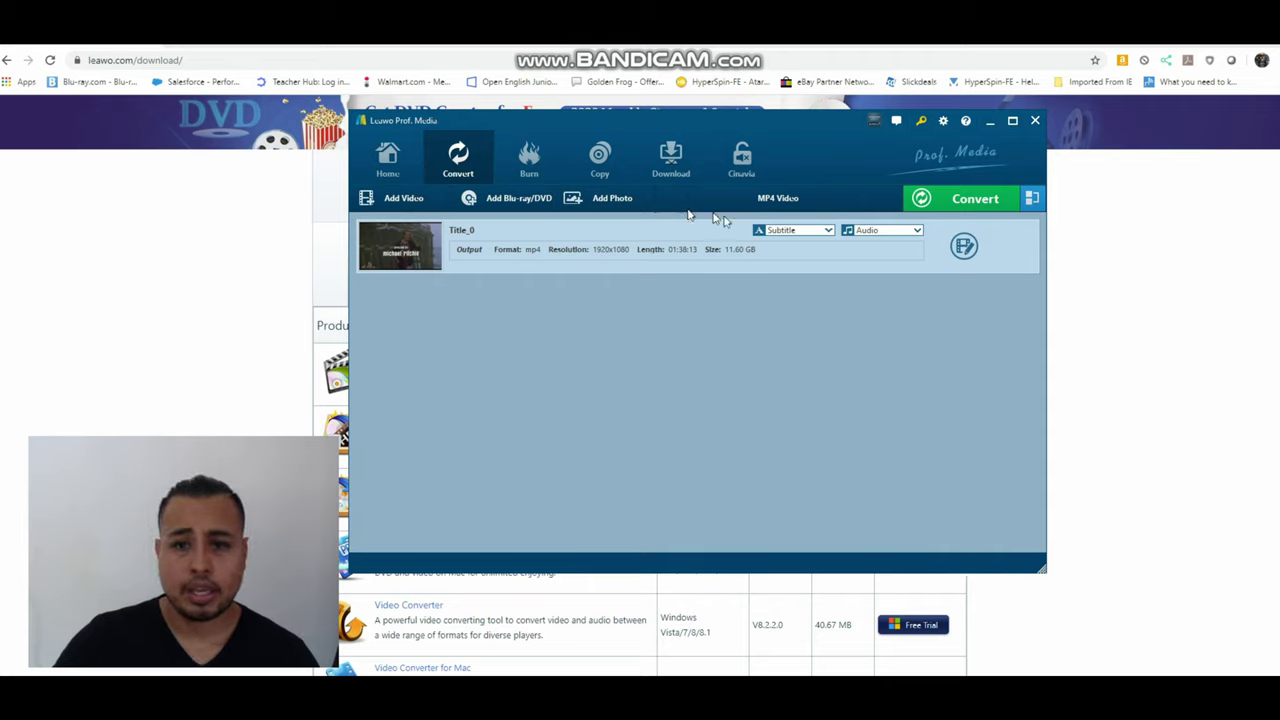
Confirm the L:\Leawo test save path and start converting Title_0 to MP4
mouse_move(679, 250)
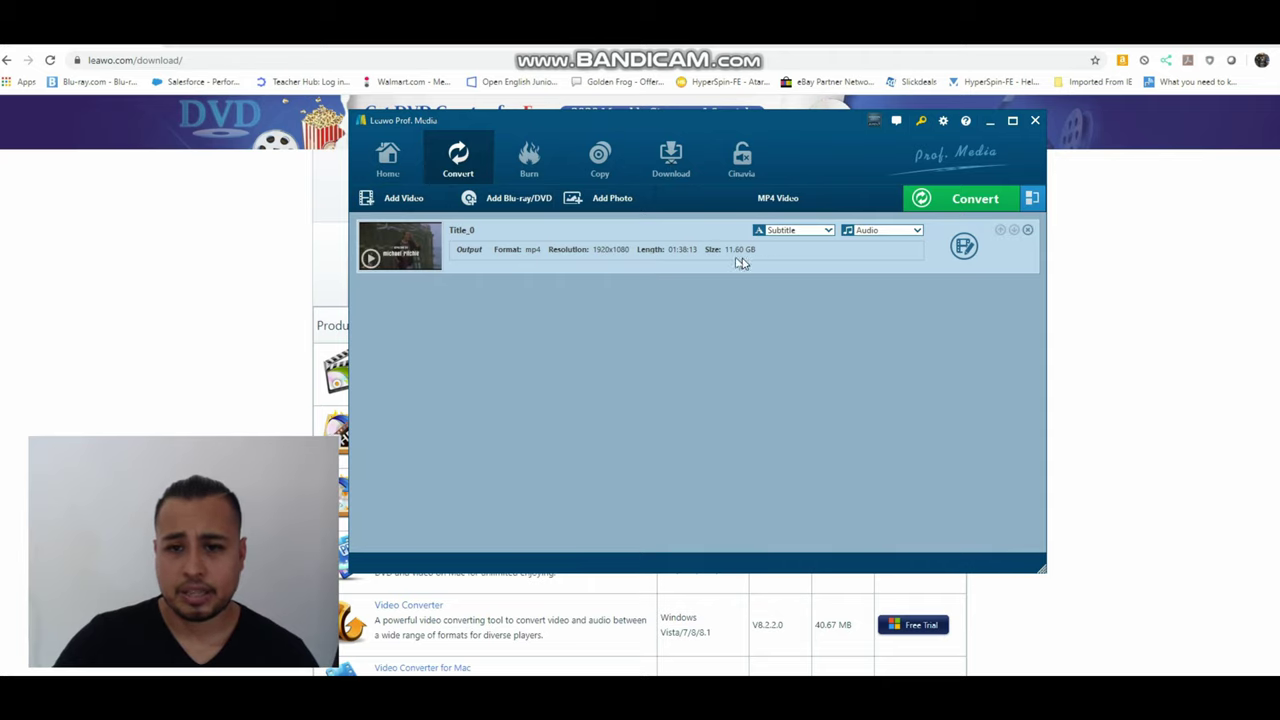
left_click(962, 200)
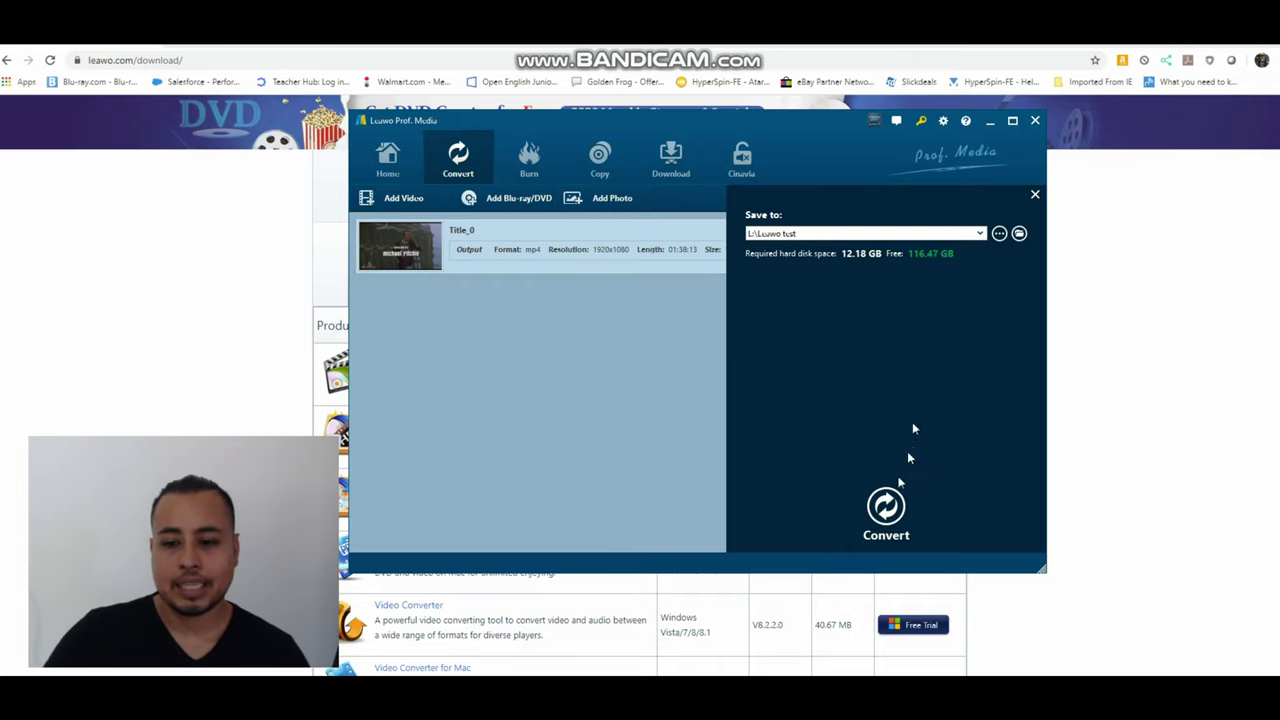
left_click(884, 510)
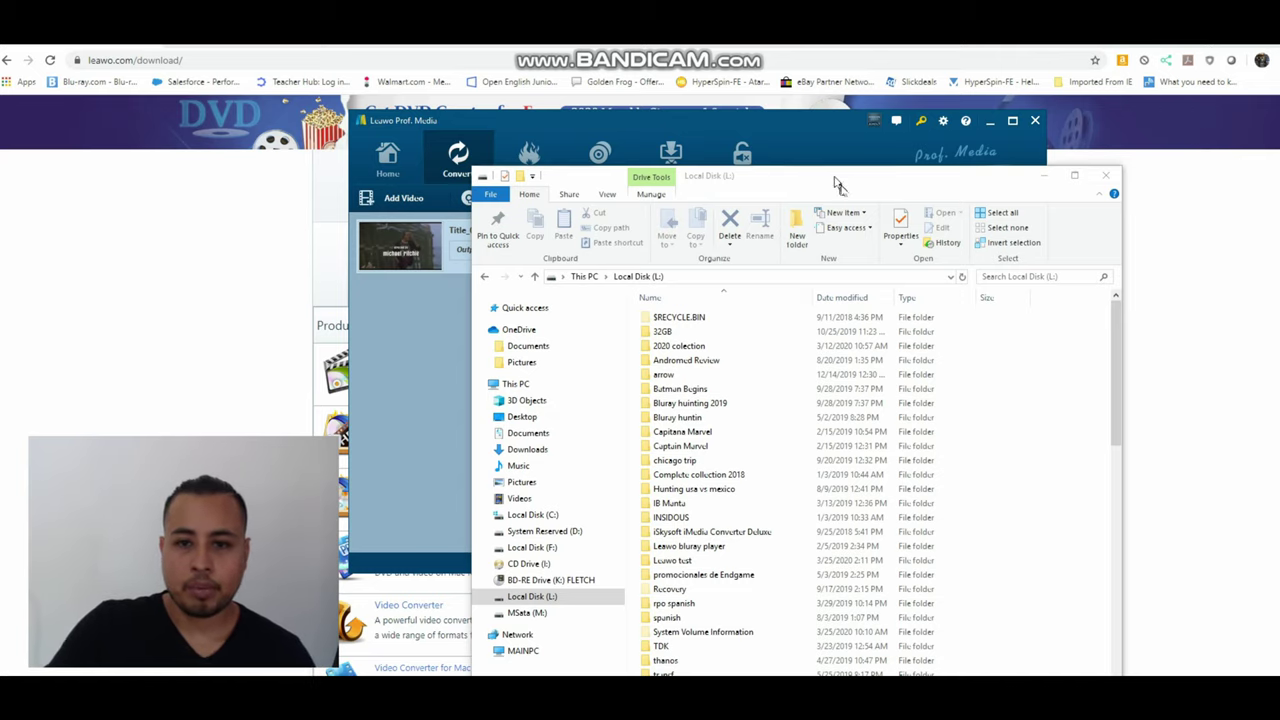
Open Leawo test\FLETCH on drive L and play the converted 11.6 GB Title_0 video
left_click_drag(837, 181, 740, 317)
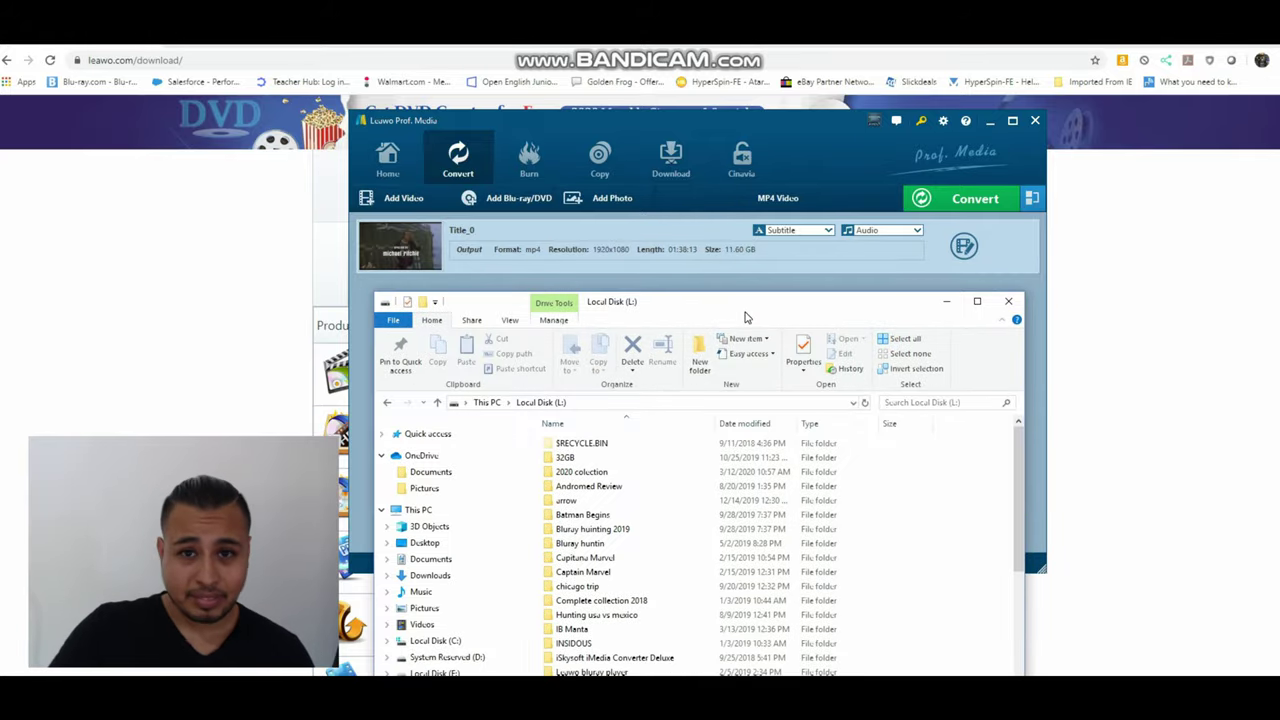
left_click_drag(745, 317, 772, 114)
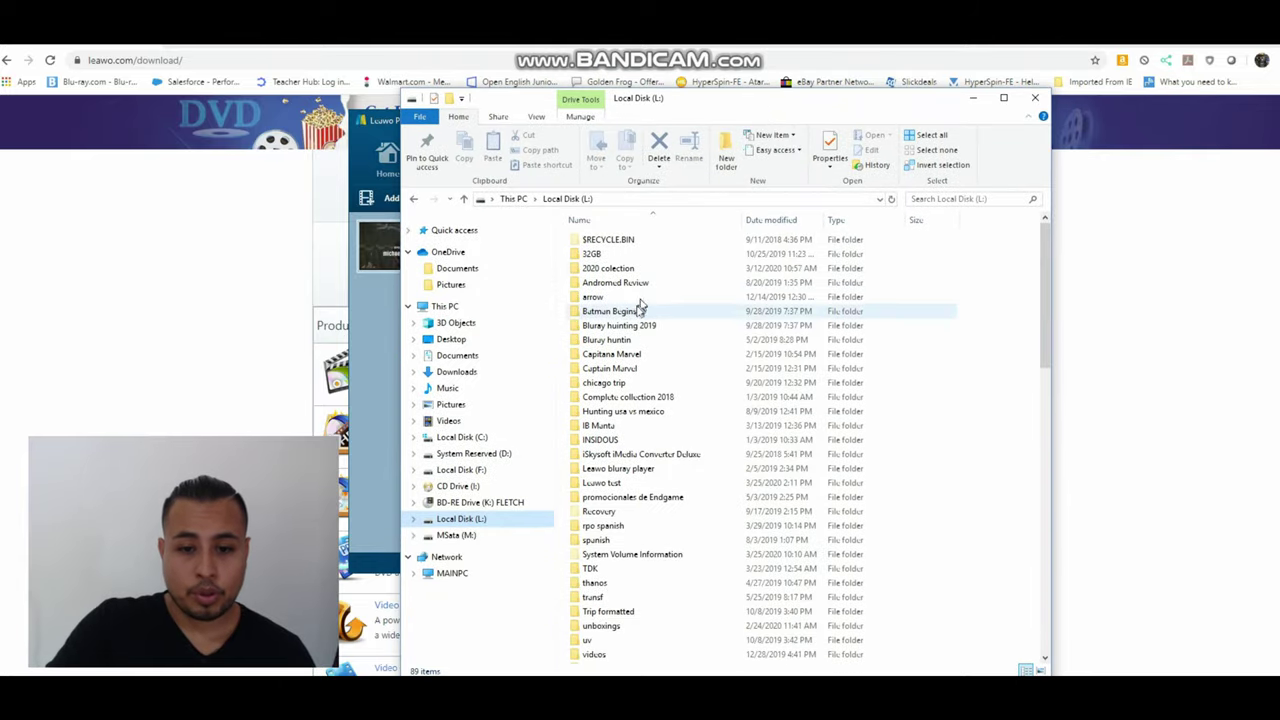
double_click(604, 485)
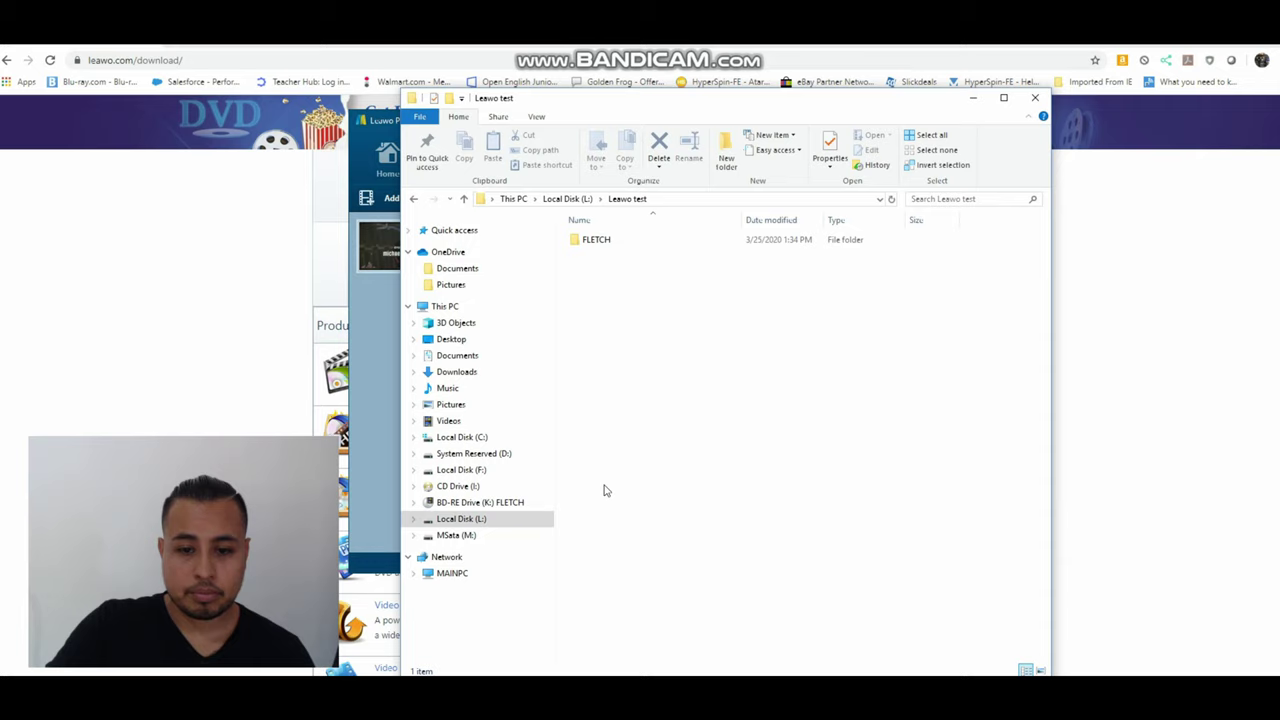
double_click(611, 249)
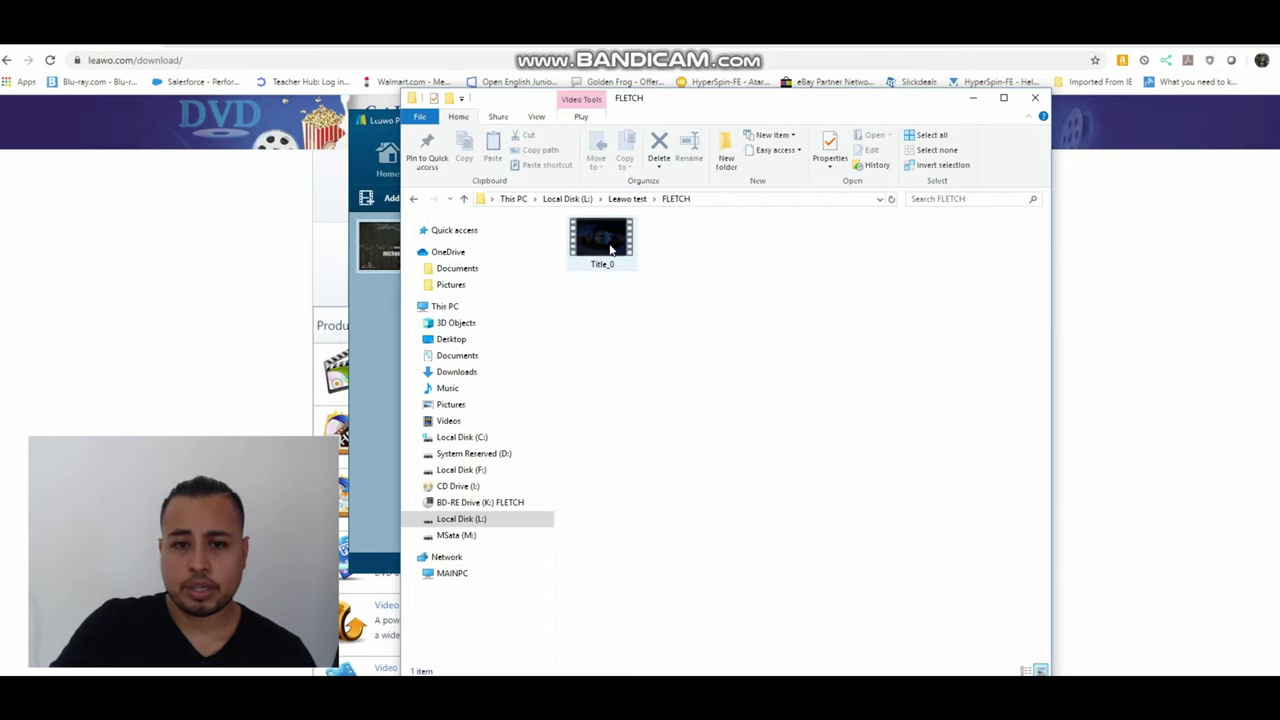
double_click(616, 248)
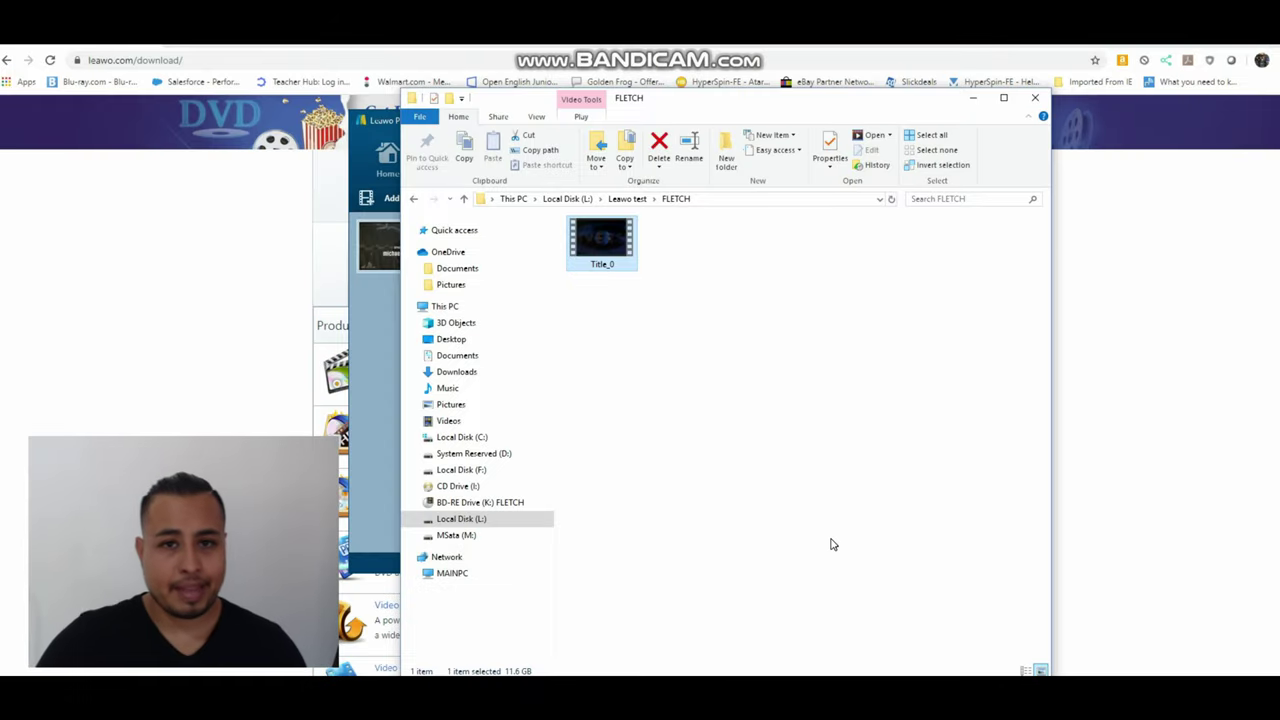
Move the FLETCH folder window aside and close it to reveal Title_0 in Prof. Media
left_click_drag(810, 105, 850, 246)
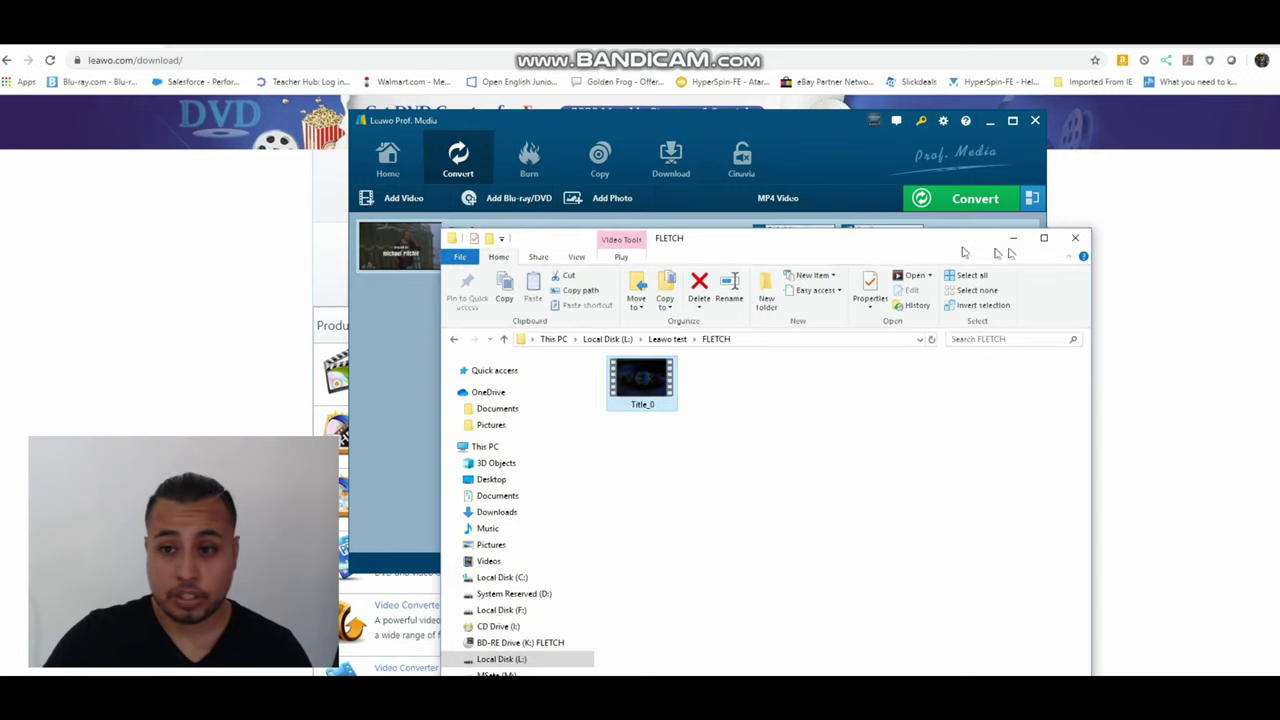
left_click(1084, 245)
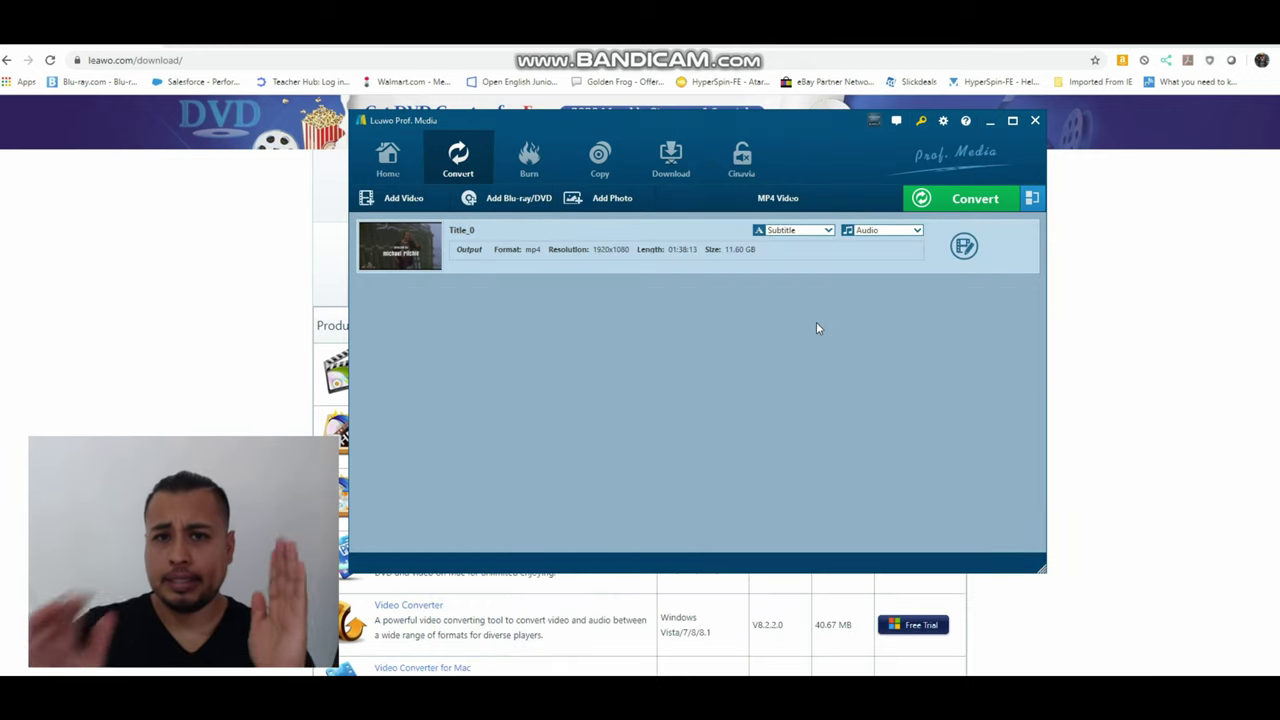